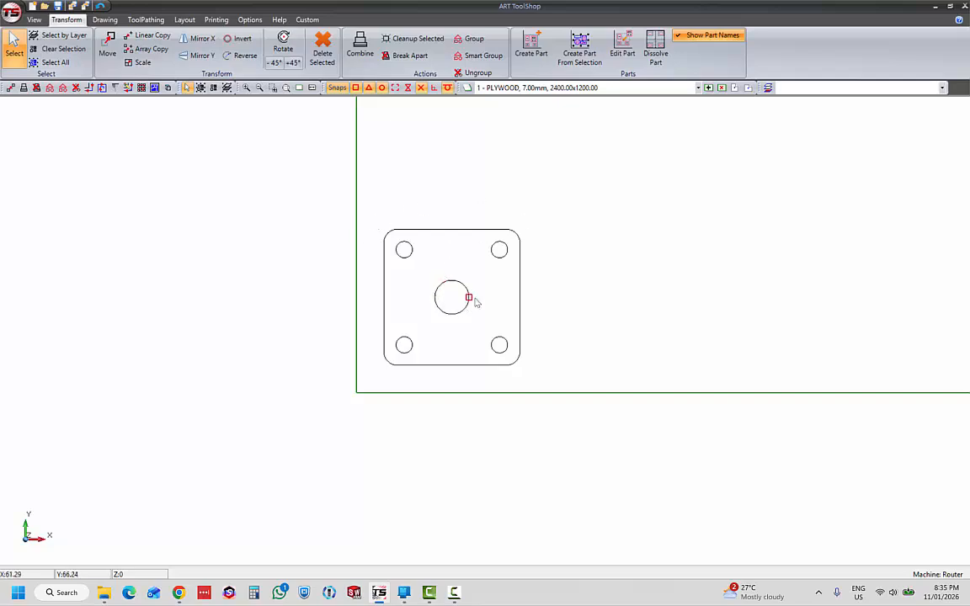
Step: Select the centre circle, the upper-right corner hole and the square outline one at a time, ending with nothing selected
{"action": "left_click", "coordinate": [445, 314]}
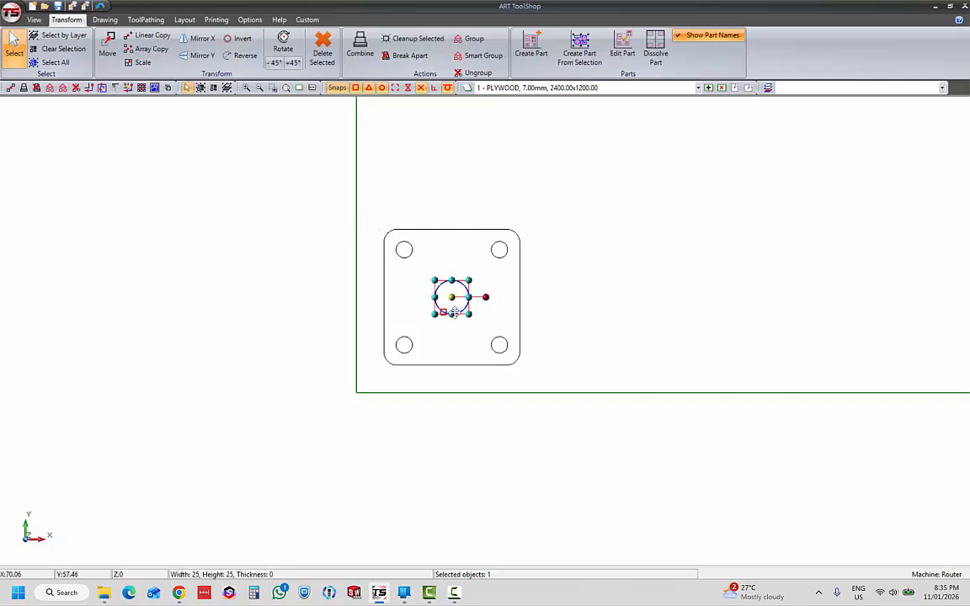
{"action": "left_click", "coordinate": [500, 258]}
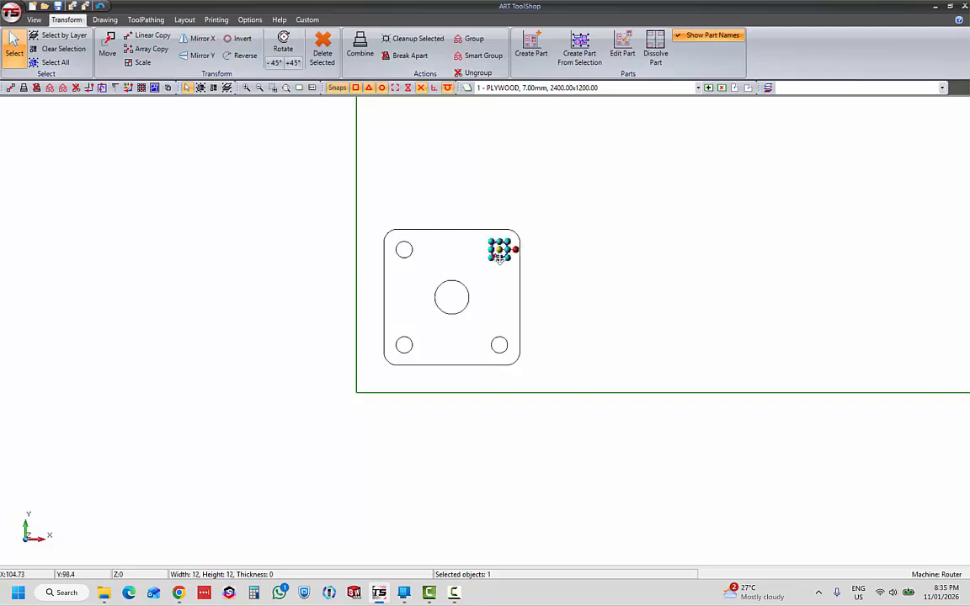
{"action": "left_click", "coordinate": [521, 296]}
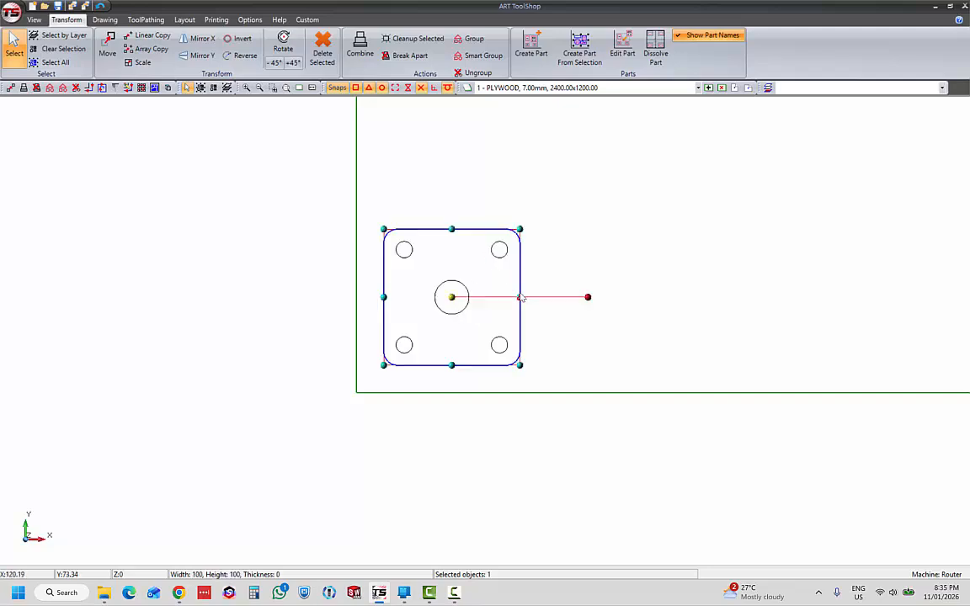
{"action": "left_click", "coordinate": [562, 286]}
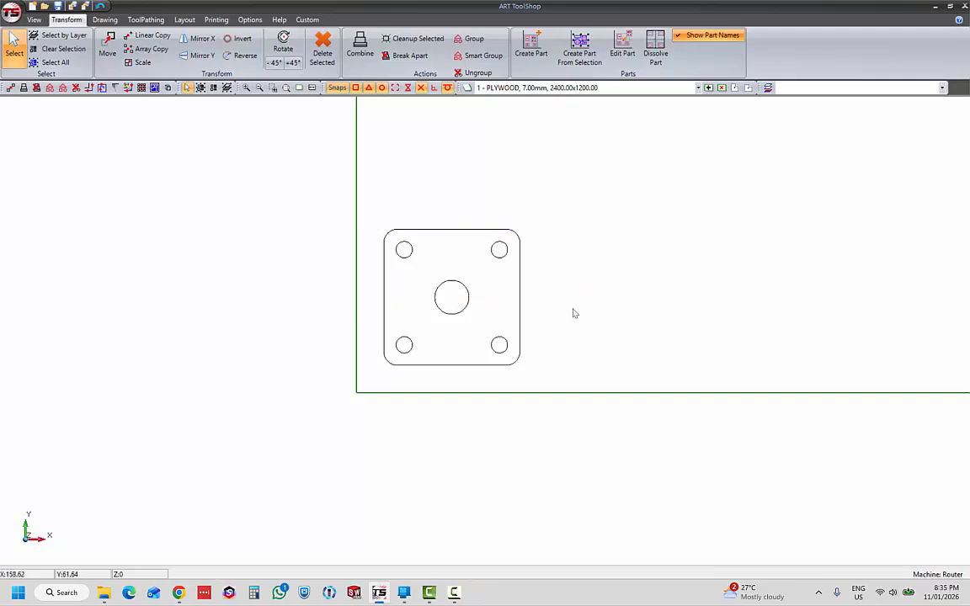
Step: Try moving the plate's upper-left hole on its own towards the middle of the plate, and undo the move
{"action": "left_click", "coordinate": [410, 252]}
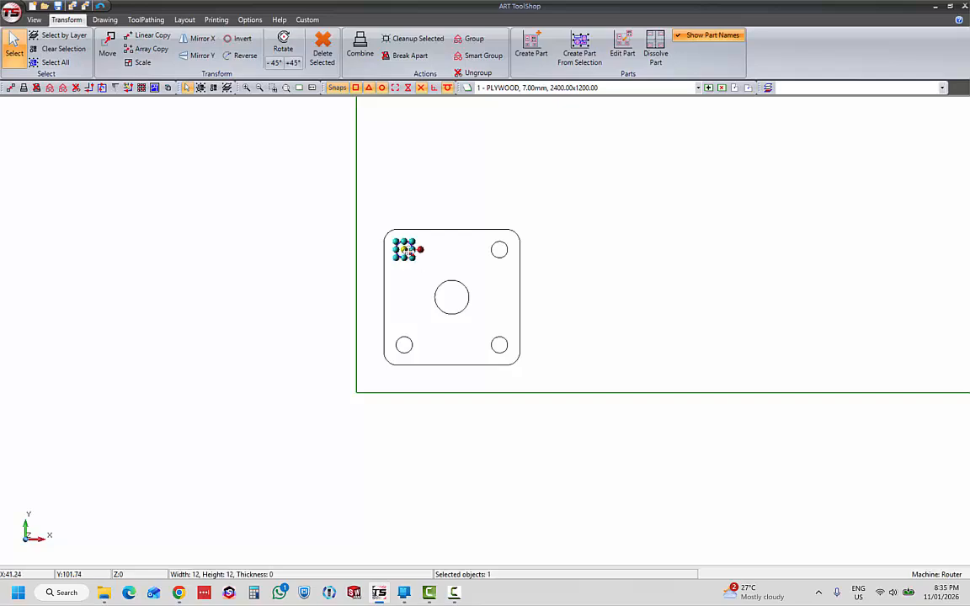
{"action": "left_click_drag", "start_coordinate": [409, 251], "coordinate": [432, 251]}
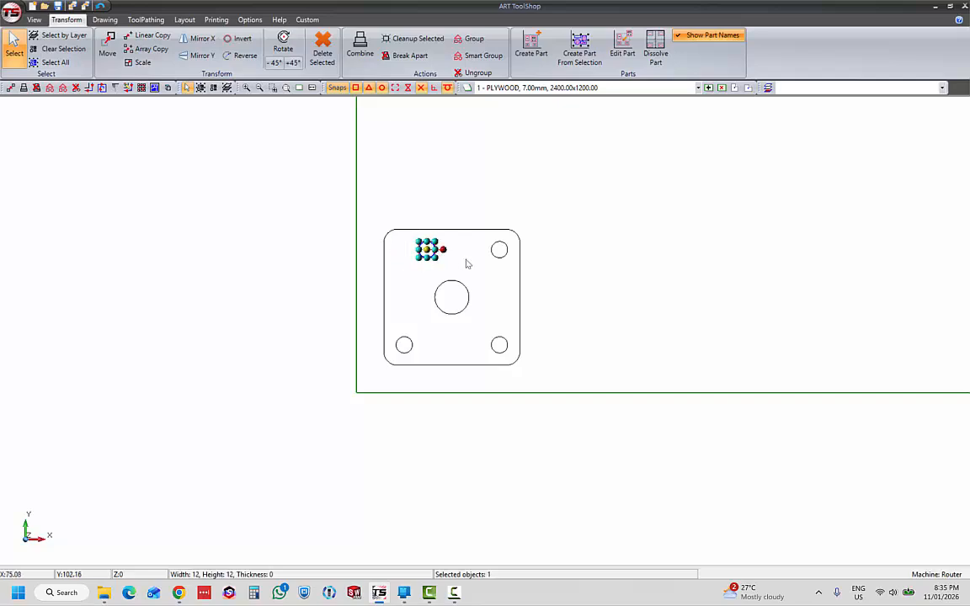
{"action": "left_click", "coordinate": [464, 264]}
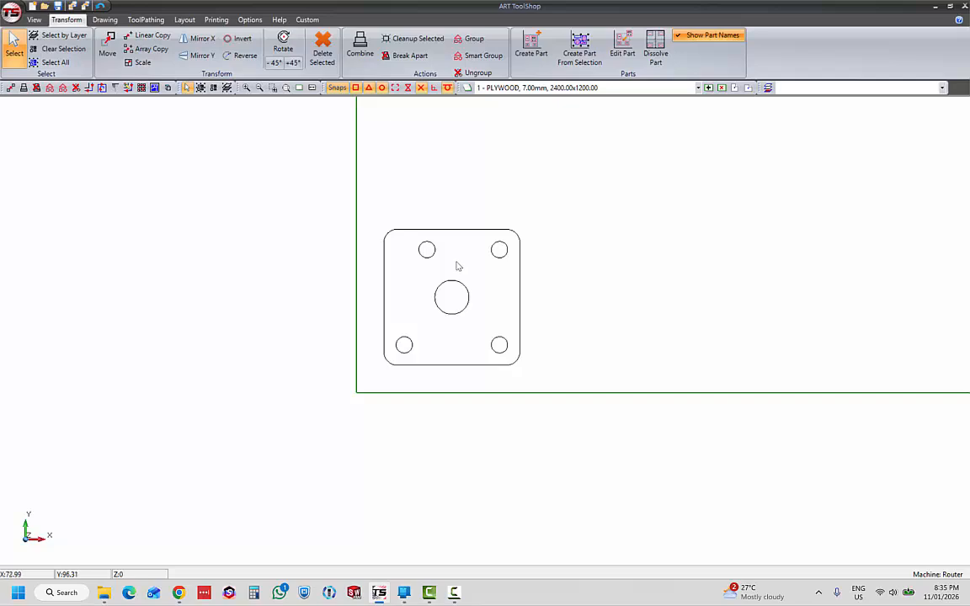
{"action": "key", "text": "ctrl+z"}
Step: Check the upper-left hole, the plate outline and the centre circle by selecting each one individually
{"action": "left_click", "coordinate": [406, 242]}
{"action": "left_click", "coordinate": [437, 229]}
{"action": "left_click", "coordinate": [399, 229]}
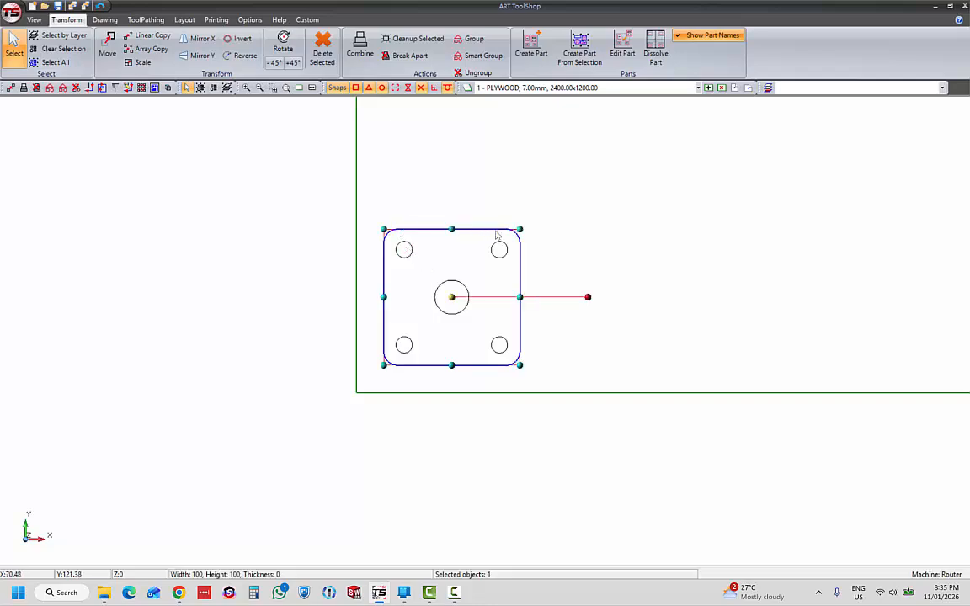
{"action": "left_click", "coordinate": [380, 218]}
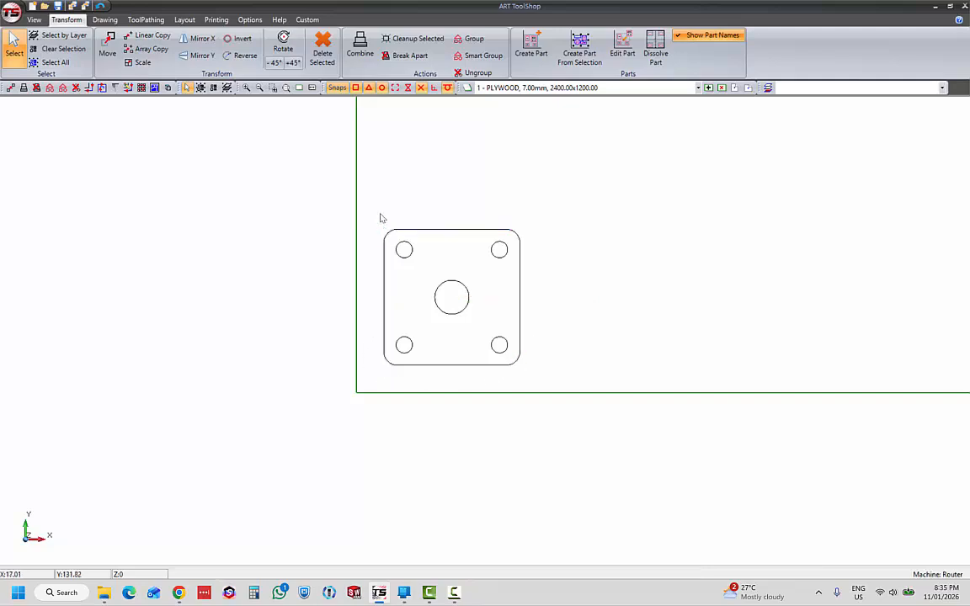
{"action": "left_click", "coordinate": [447, 287]}
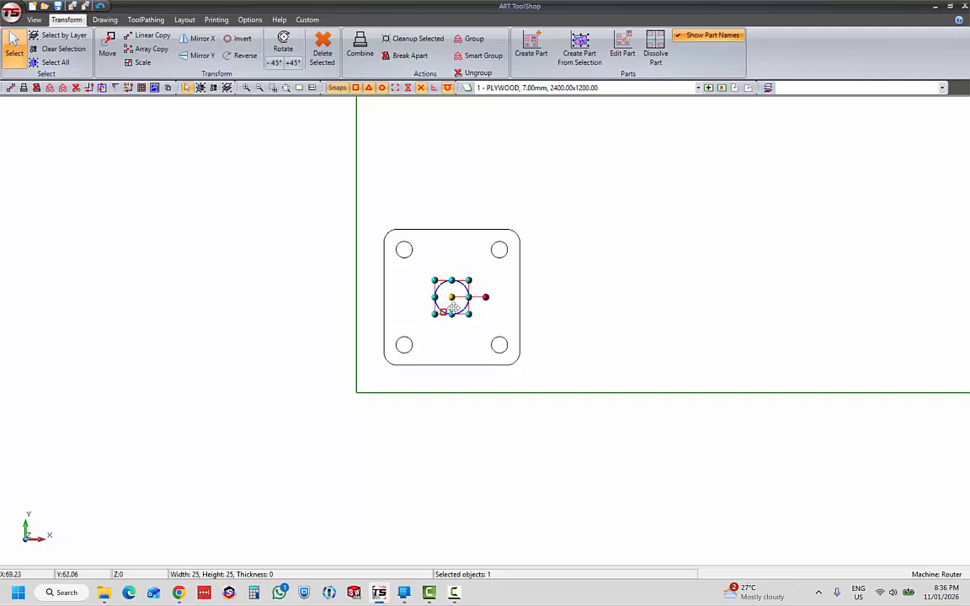
{"action": "left_click", "coordinate": [456, 272]}
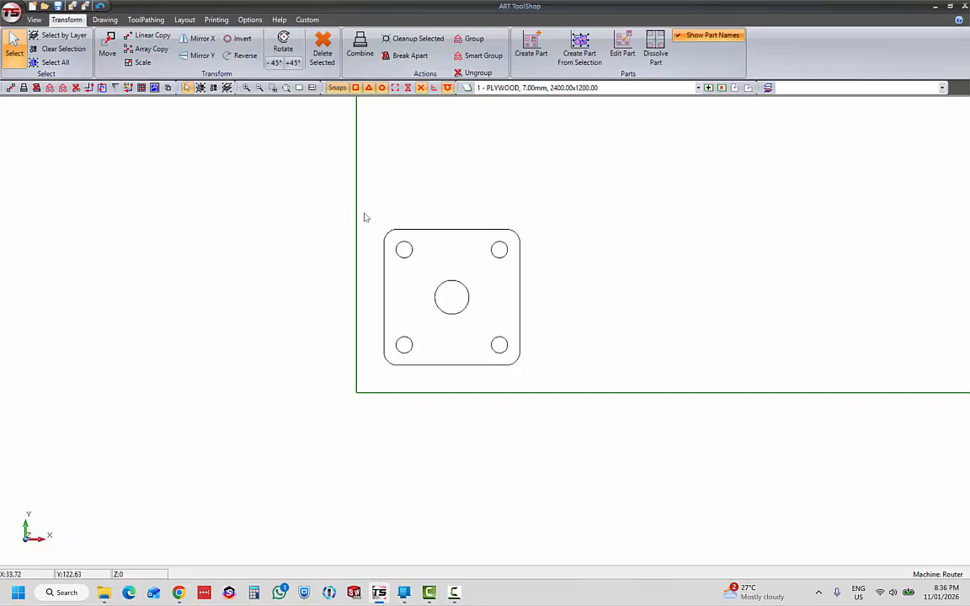
Step: Combine the square plate's outline and its five holes into a single object and clear the selection
{"action": "left_click_drag", "start_coordinate": [342, 200], "coordinate": [581, 408]}
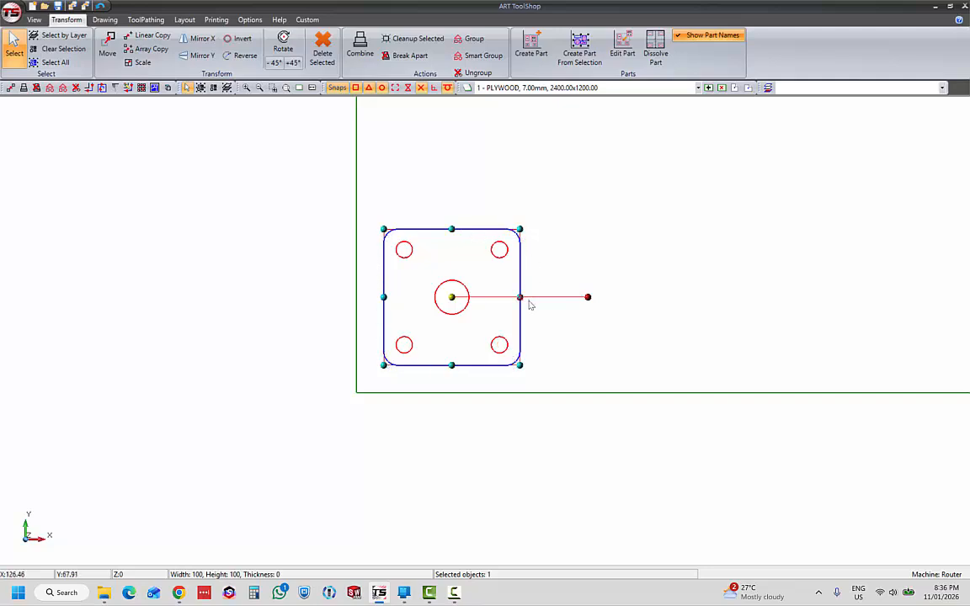
{"action": "left_click", "coordinate": [546, 269]}
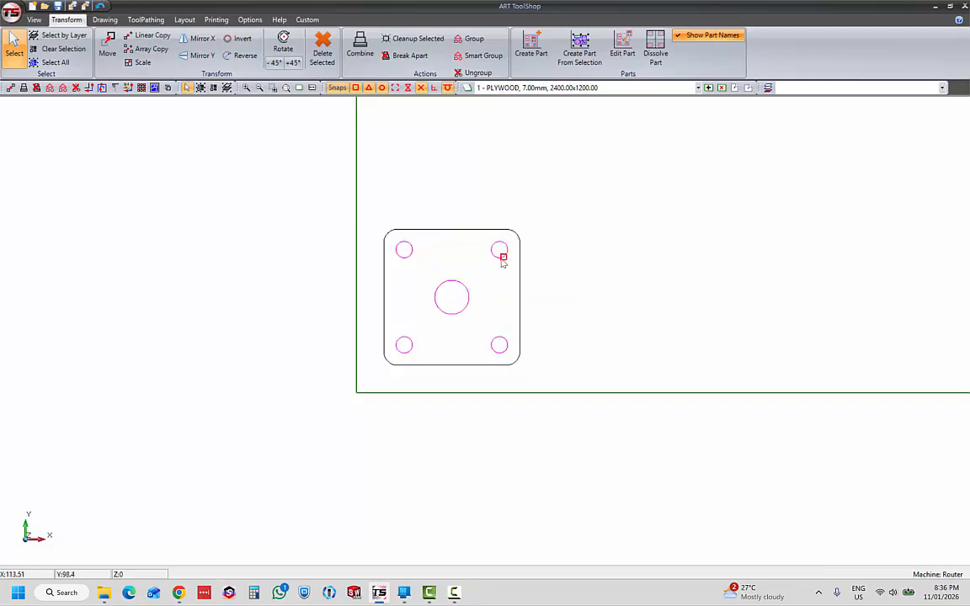
Step: Check how the combined plate selects when picked by its corner hole, centre circle and outer outline
{"action": "left_click", "coordinate": [501, 255]}
{"action": "left_click", "coordinate": [522, 270]}
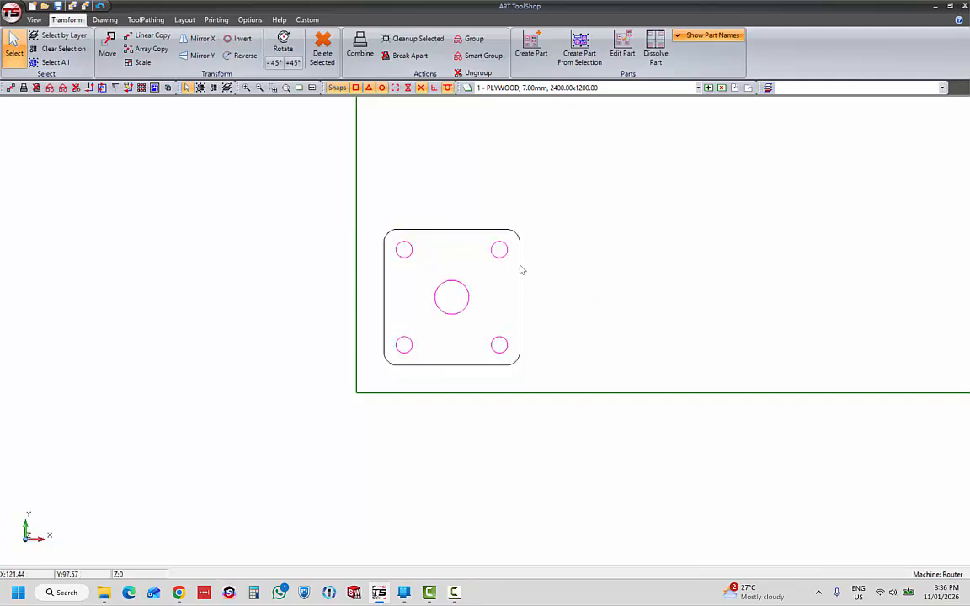
{"action": "left_click", "coordinate": [459, 296]}
{"action": "left_click", "coordinate": [534, 277]}
{"action": "left_click", "coordinate": [520, 277]}
{"action": "left_click", "coordinate": [548, 267]}
{"action": "left_click", "coordinate": [504, 255]}
{"action": "left_click", "coordinate": [523, 274]}
Step: Break the combined plate apart into its separate outline and holes
{"action": "left_click", "coordinate": [520, 253]}
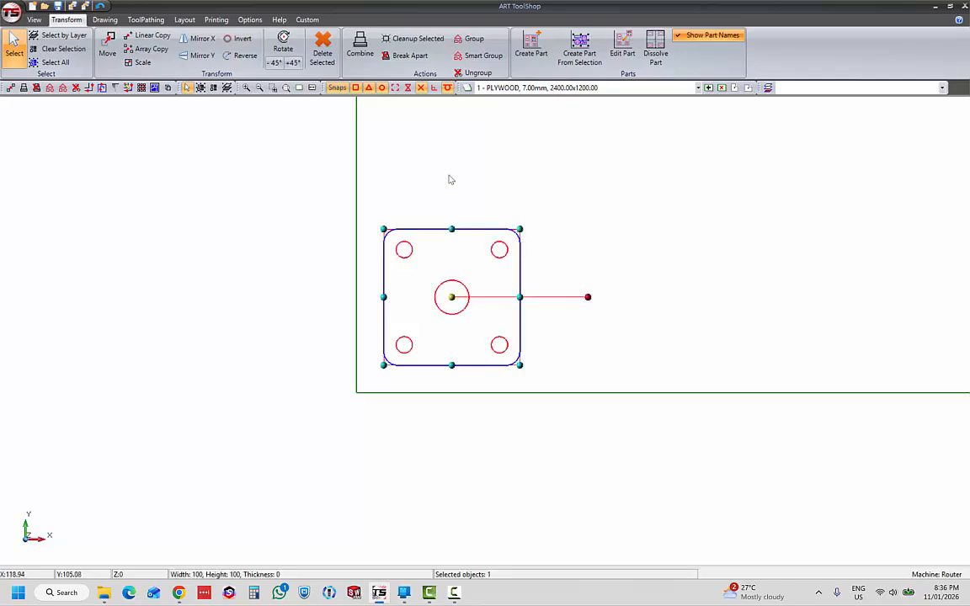
{"action": "left_click", "coordinate": [404, 56]}
{"action": "left_click", "coordinate": [563, 270]}
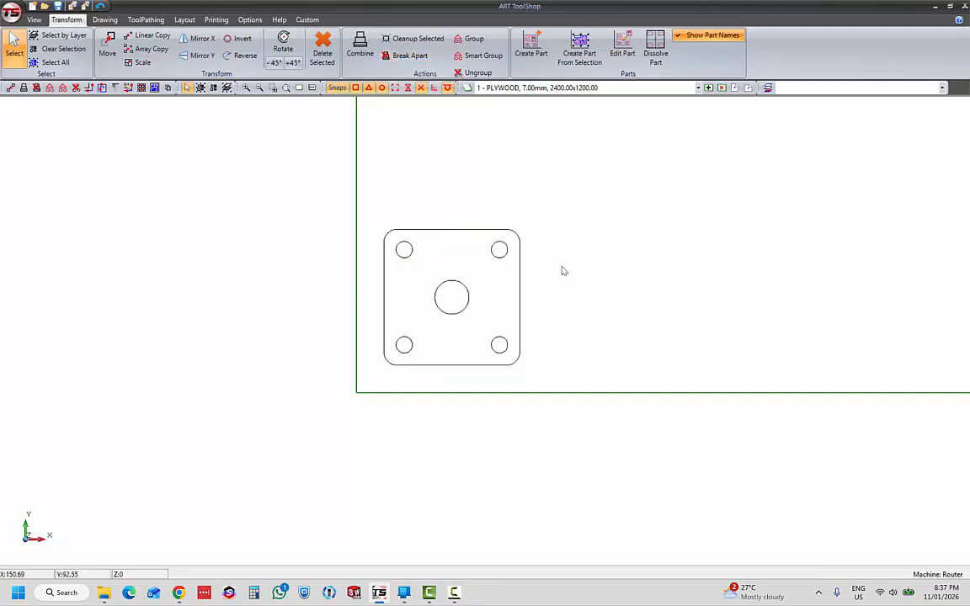
Step: Check the plate's upper-left and upper-right holes by selecting them individually
{"action": "left_click", "coordinate": [414, 256]}
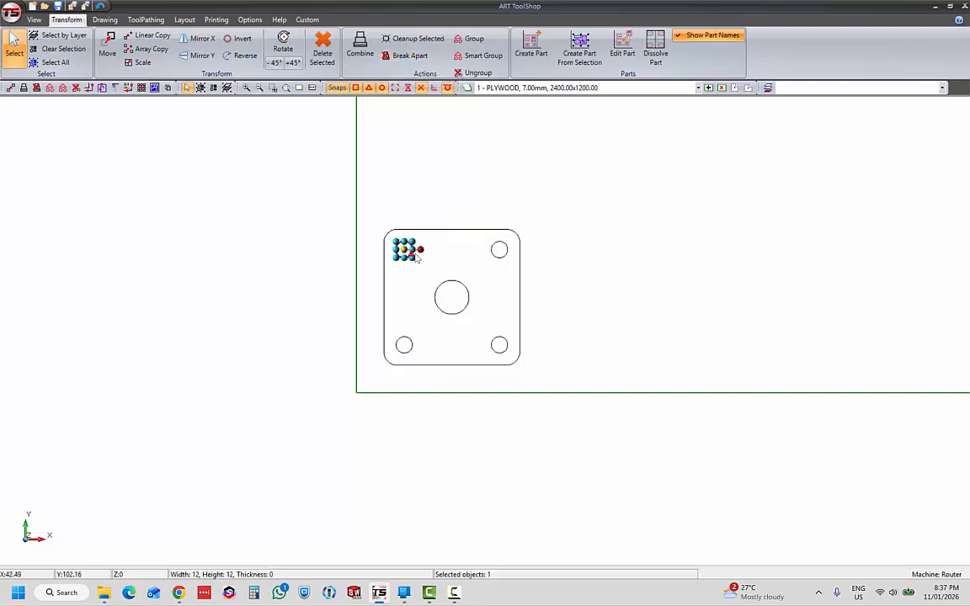
{"action": "left_click_drag", "start_coordinate": [417, 258], "coordinate": [500, 250]}
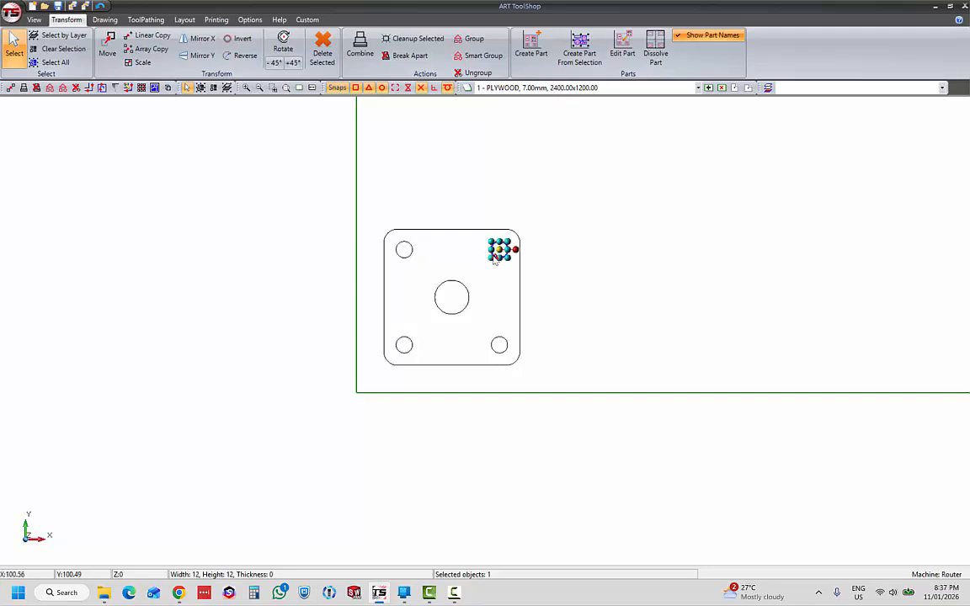
{"action": "left_click", "coordinate": [559, 258]}
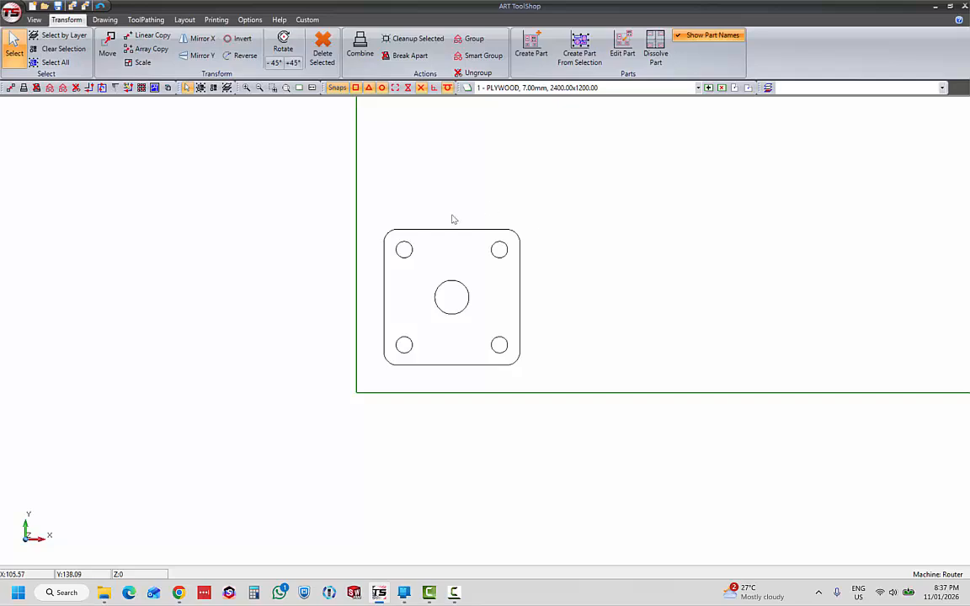
{"action": "left_click", "coordinate": [405, 260]}
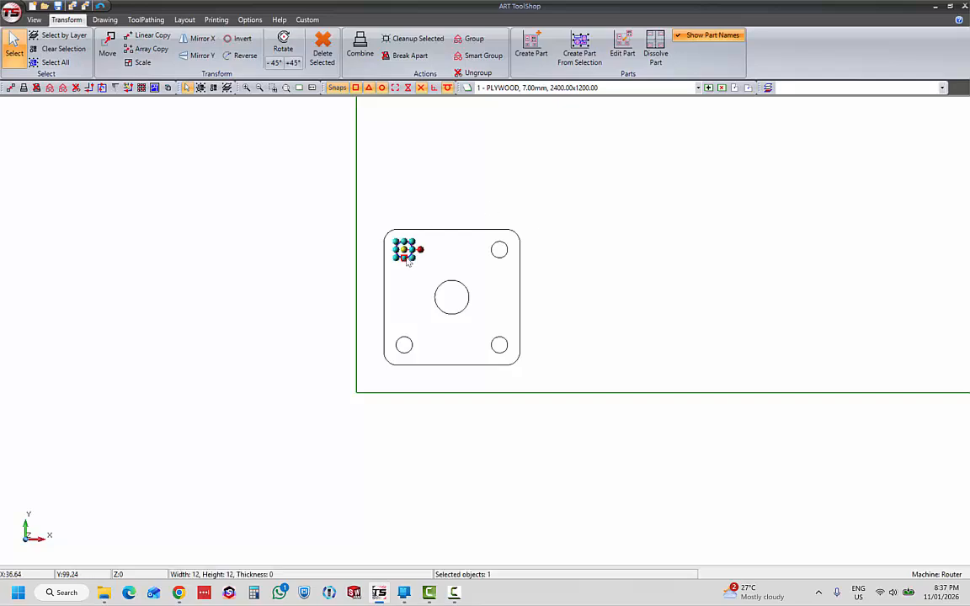
{"action": "left_click", "coordinate": [436, 221]}
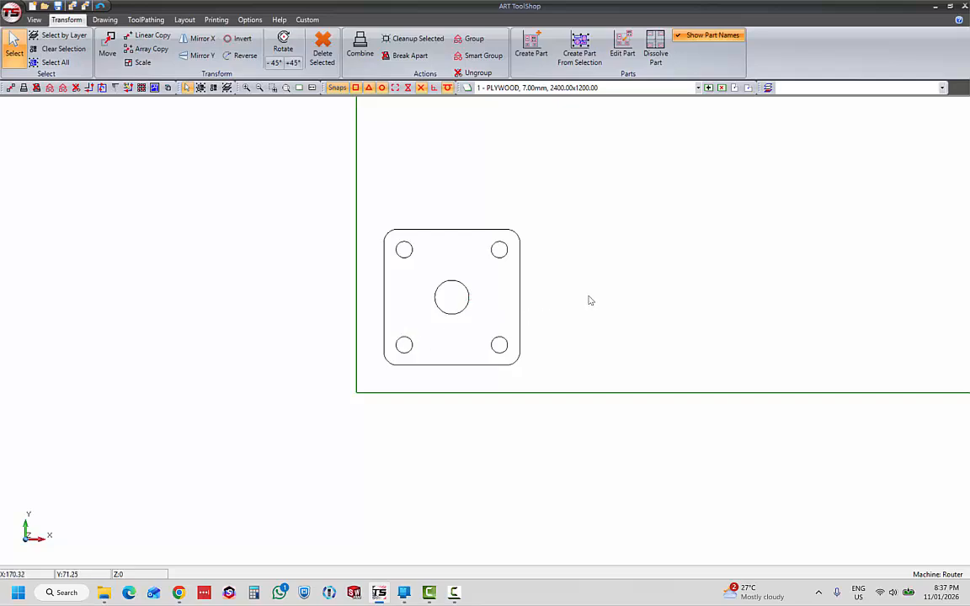
Step: Copy the whole plate with its five holes twice to the right, forming a row of three plates
{"action": "left_click_drag", "start_coordinate": [377, 214], "coordinate": [576, 384]}
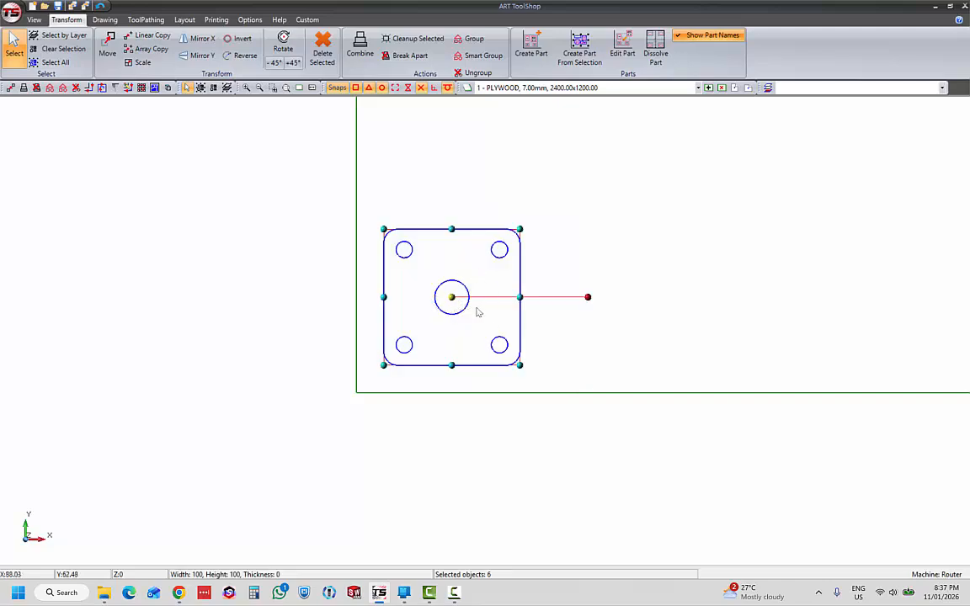
{"action": "left_click", "coordinate": [545, 327]}
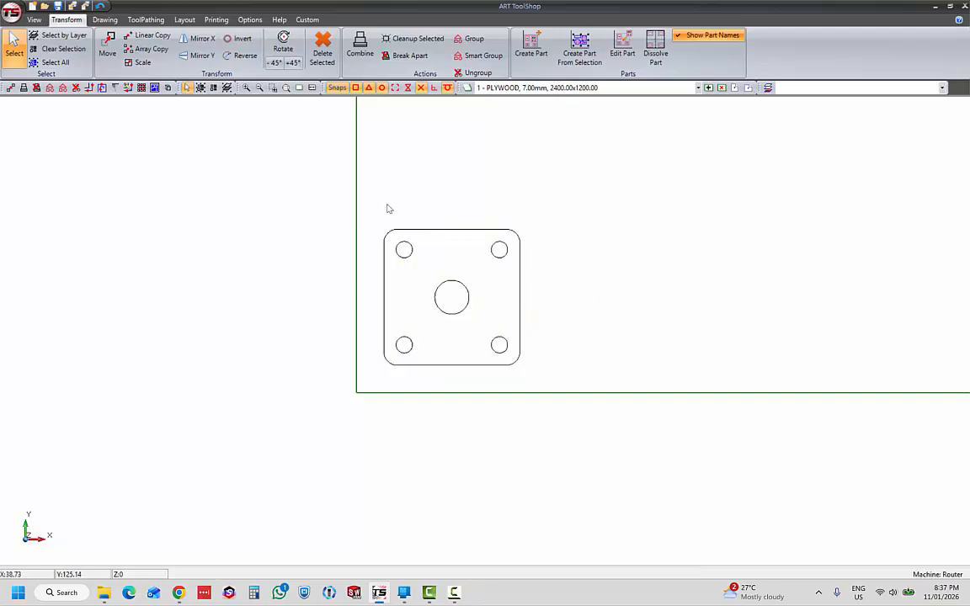
{"action": "left_click_drag", "start_coordinate": [358, 192], "coordinate": [566, 409]}
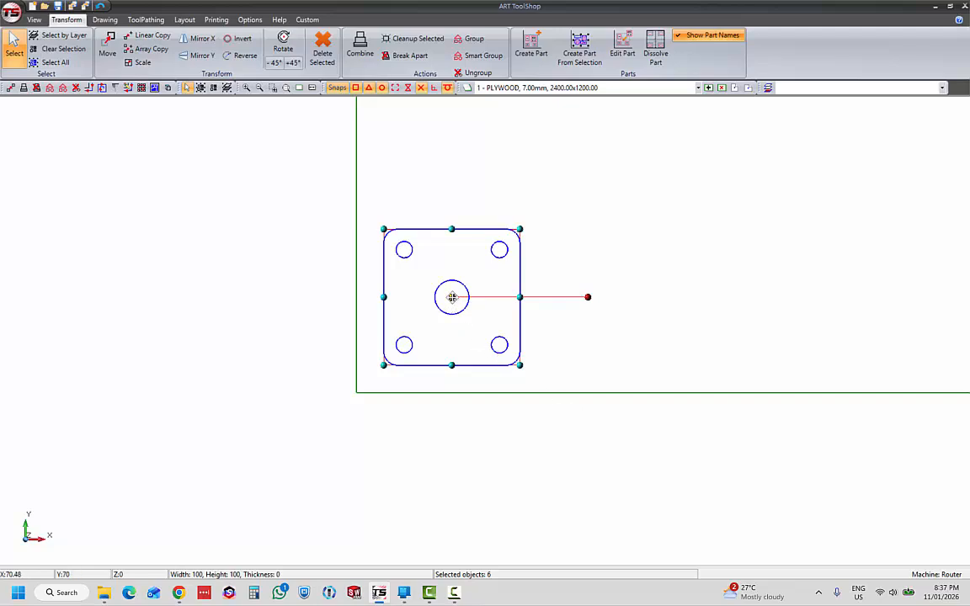
{"action": "left_click_drag", "start_coordinate": [452, 297], "coordinate": [770, 297]}
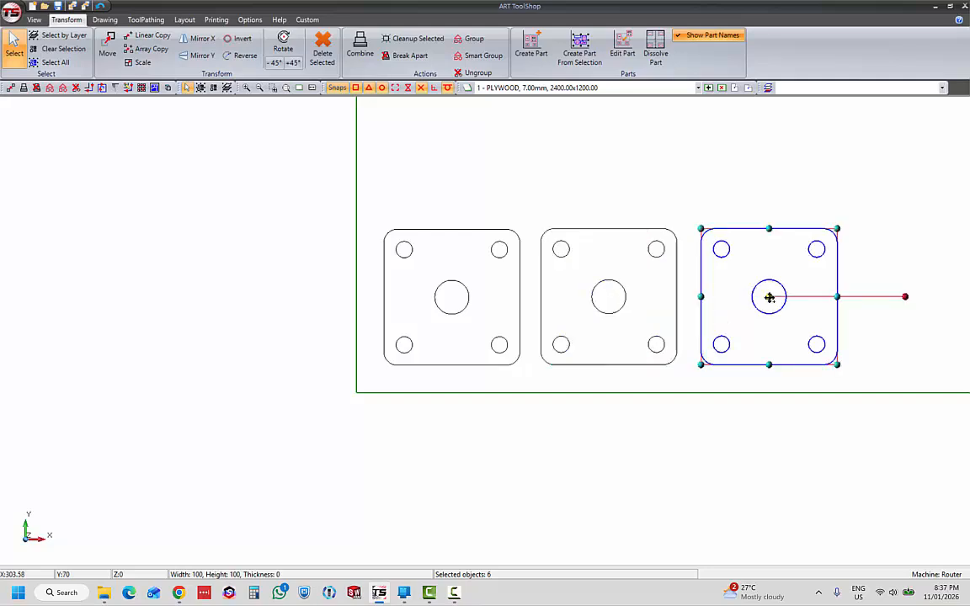
Step: Check single corner holes on the third and second plates by selecting them individually
{"action": "left_click", "coordinate": [725, 248]}
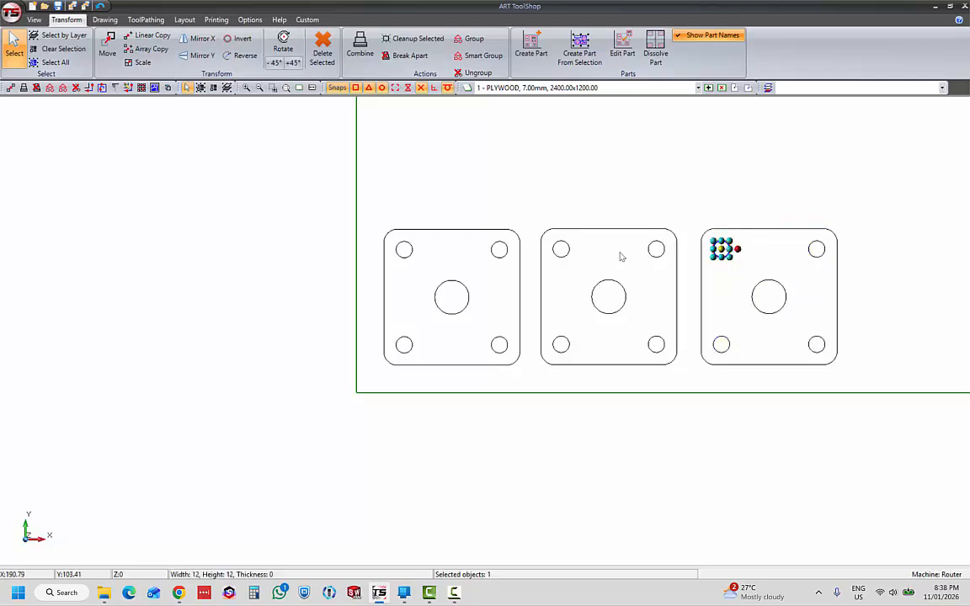
{"action": "left_click", "coordinate": [656, 248]}
{"action": "left_click", "coordinate": [633, 203]}
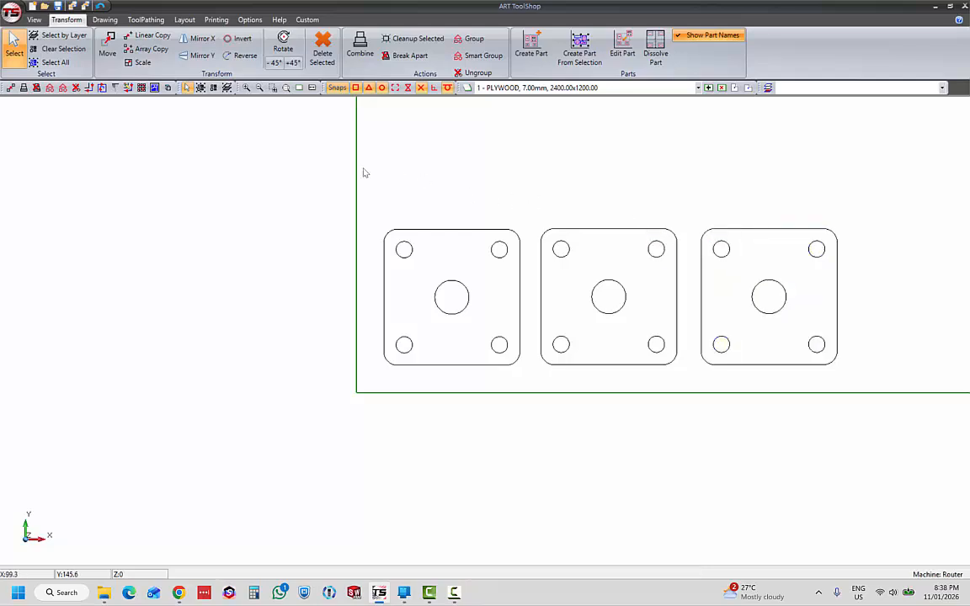
Step: Combine all three plates at once so each outline is joined with its own holes
{"action": "left_click_drag", "start_coordinate": [284, 163], "coordinate": [873, 431]}
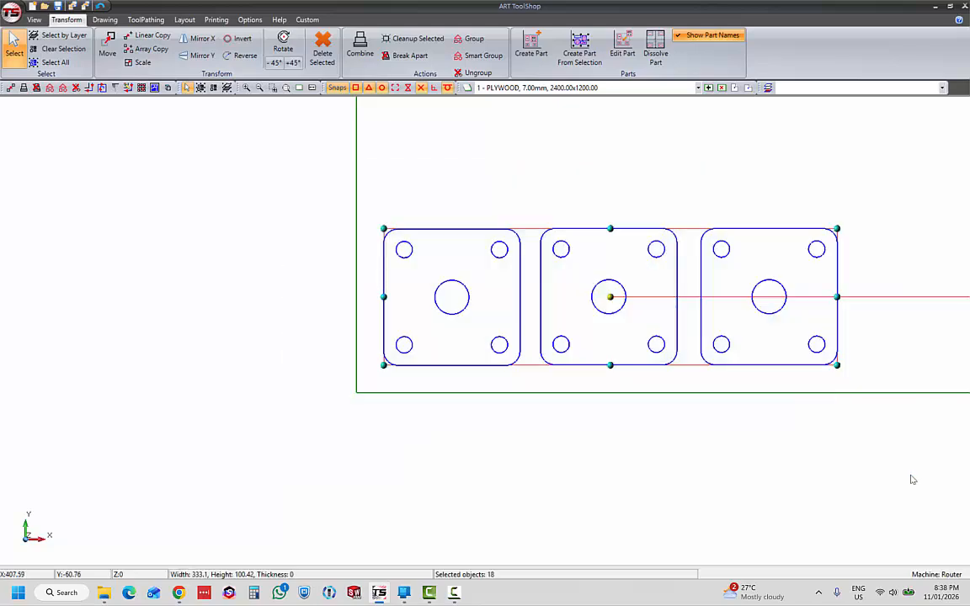
{"action": "left_click", "coordinate": [363, 52]}
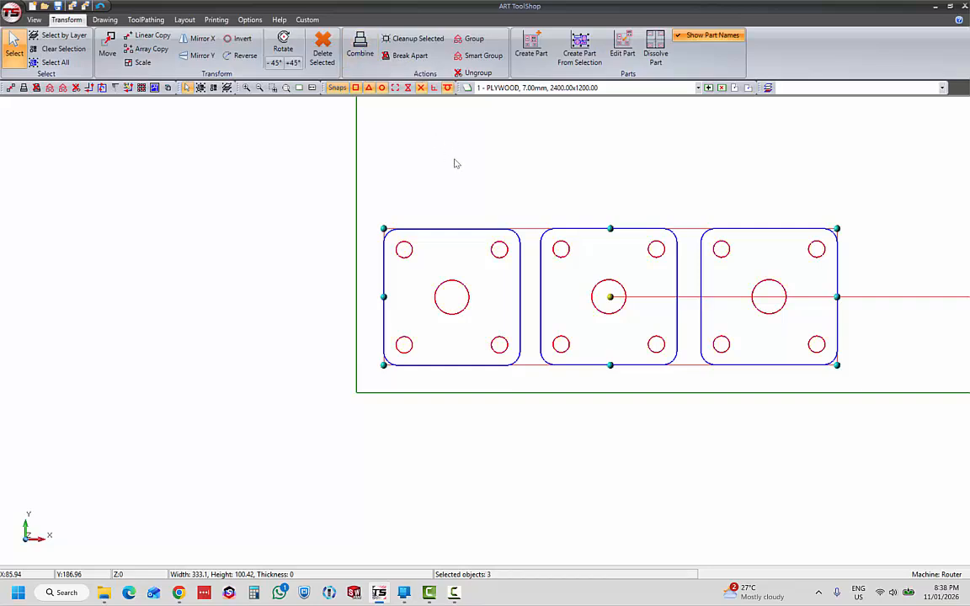
{"action": "left_click", "coordinate": [649, 396]}
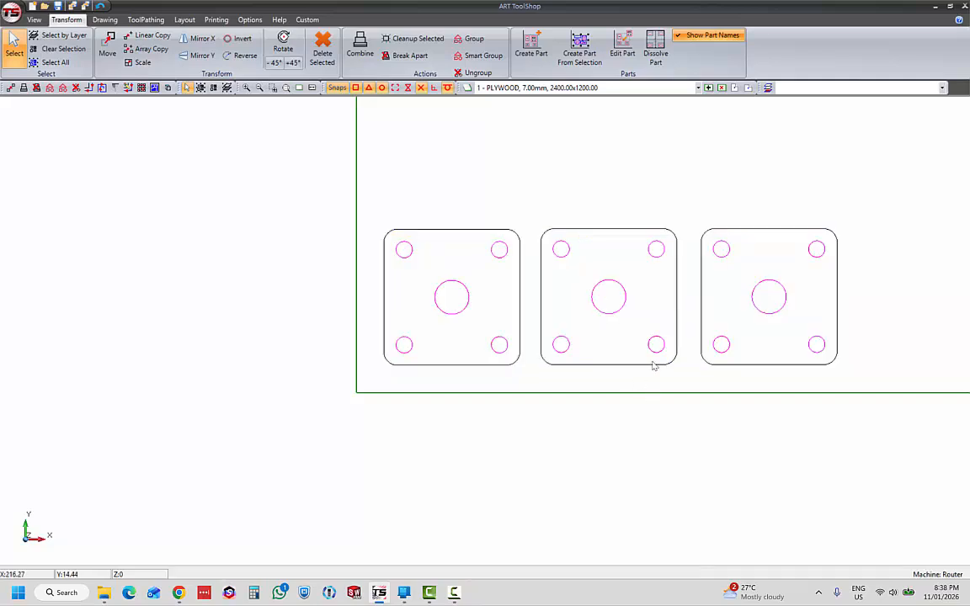
Step: Reposition the combined plates individually, moving the middle and left ones upward and the third one farther right and slightly up
{"action": "left_click", "coordinate": [653, 365]}
{"action": "left_click_drag", "start_coordinate": [608, 297], "coordinate": [616, 246]}
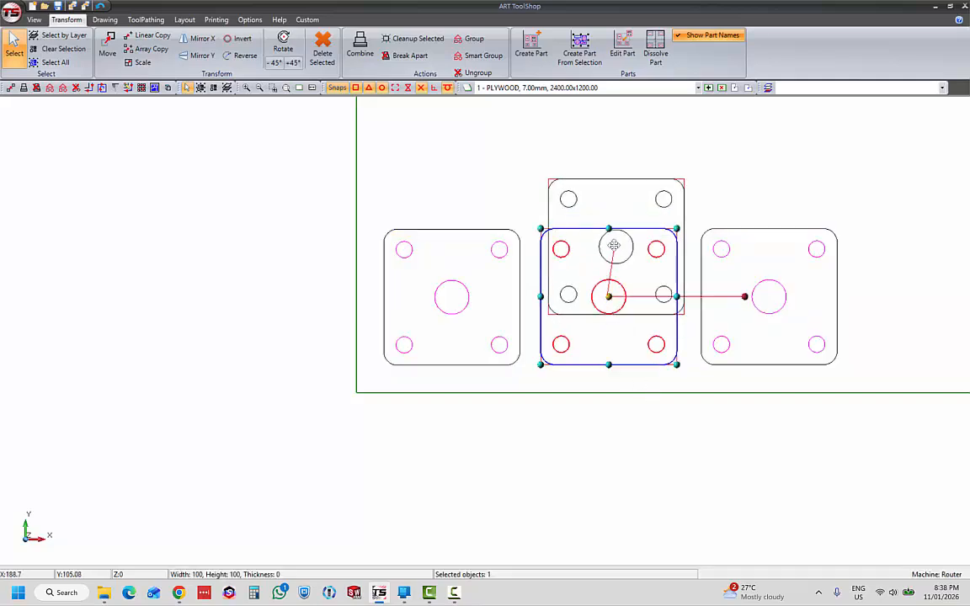
{"action": "left_click", "coordinate": [706, 316]}
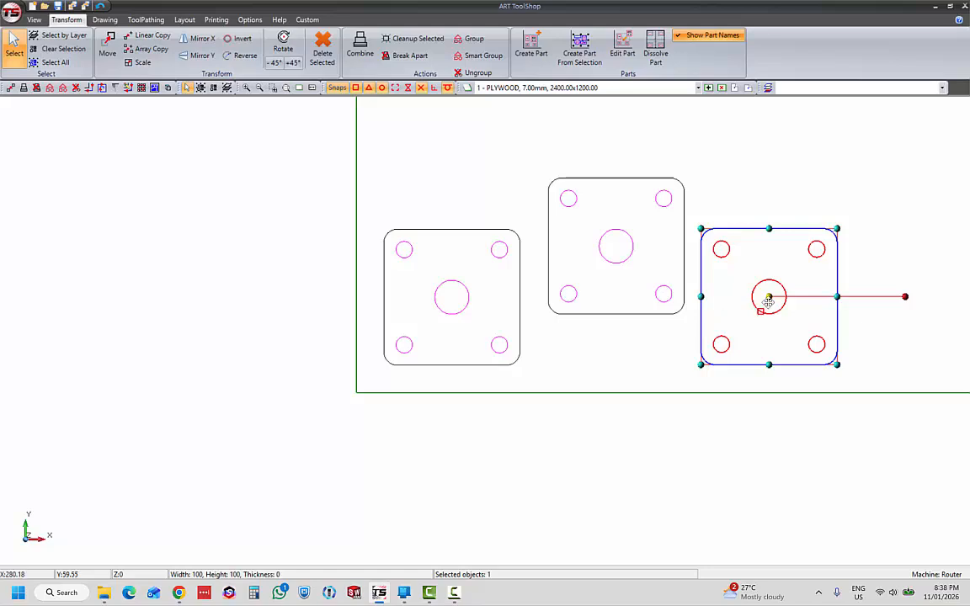
{"action": "left_click_drag", "start_coordinate": [784, 292], "coordinate": [805, 288]}
{"action": "left_click", "coordinate": [470, 293]}
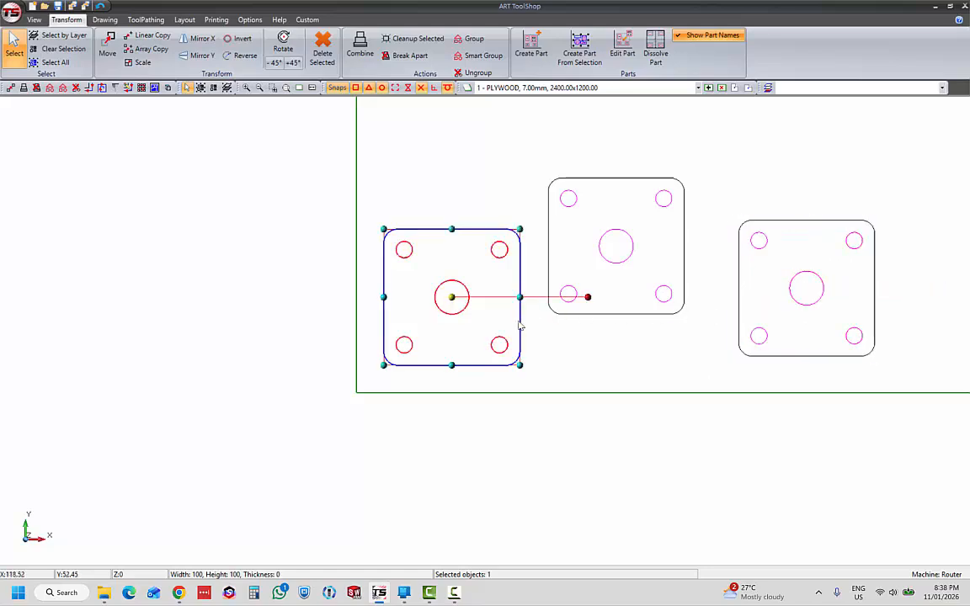
{"action": "left_click_drag", "start_coordinate": [452, 296], "coordinate": [451, 257]}
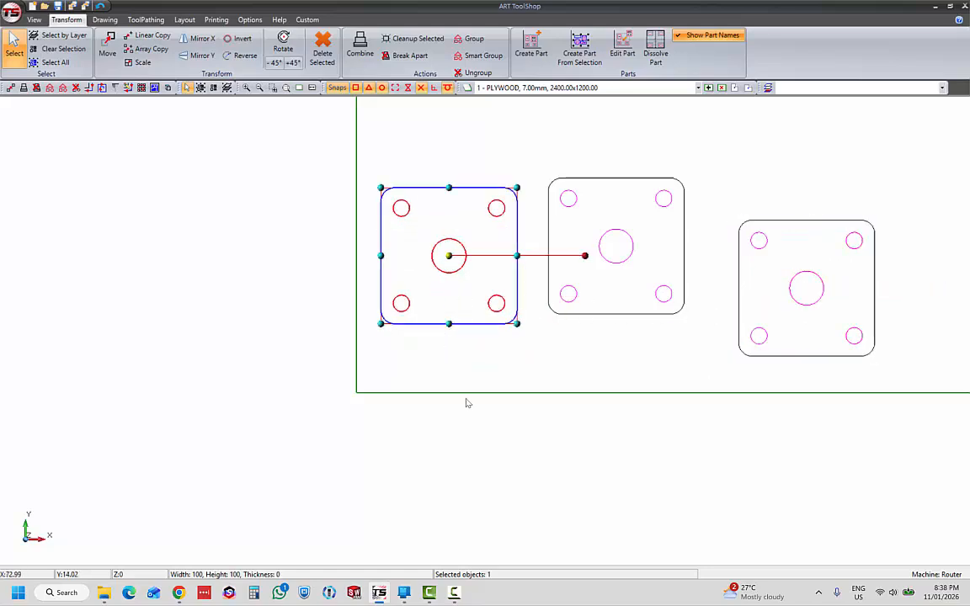
{"action": "left_click", "coordinate": [489, 388]}
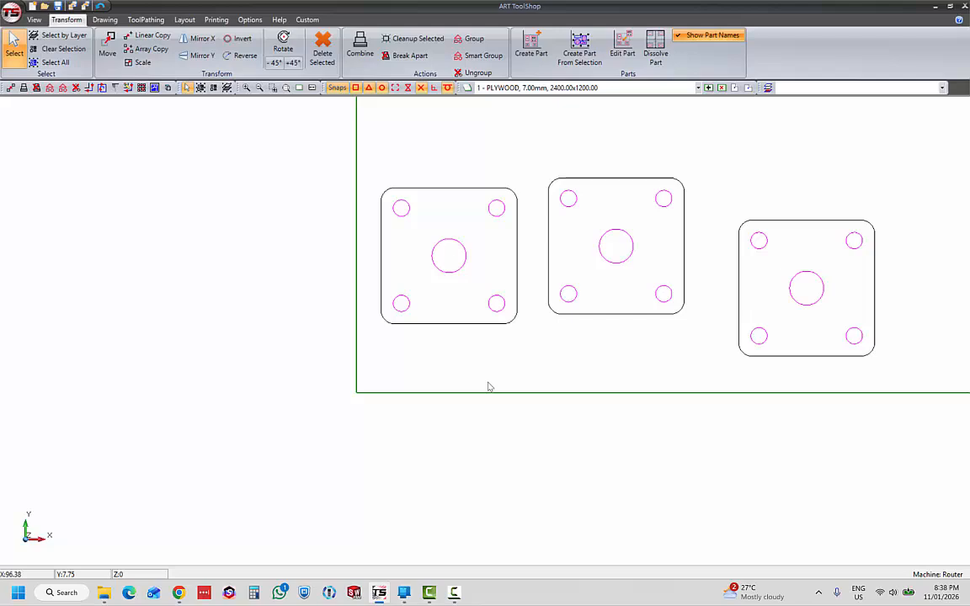
{"action": "left_click", "coordinate": [11, 12]}
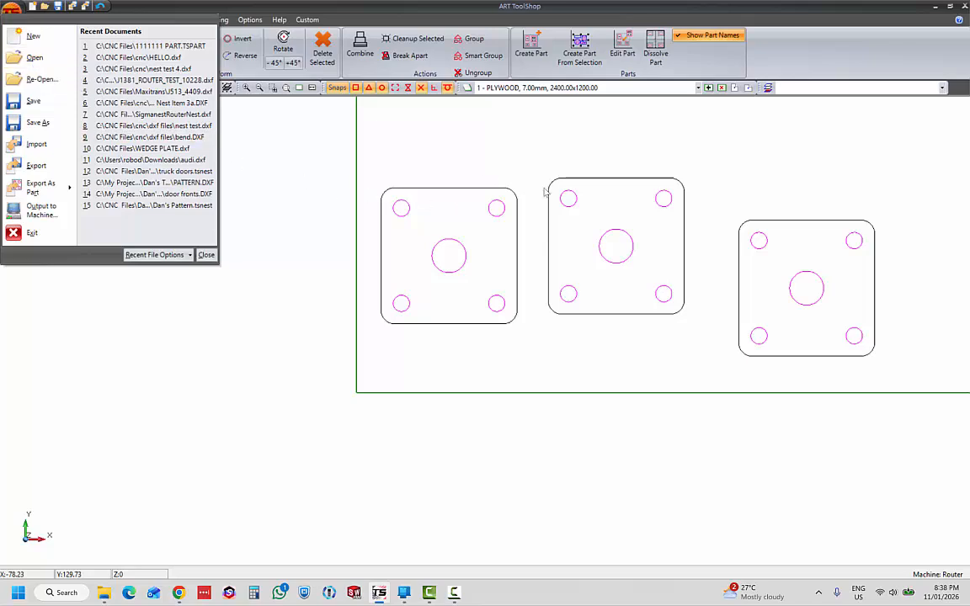
{"action": "left_click", "coordinate": [710, 354]}
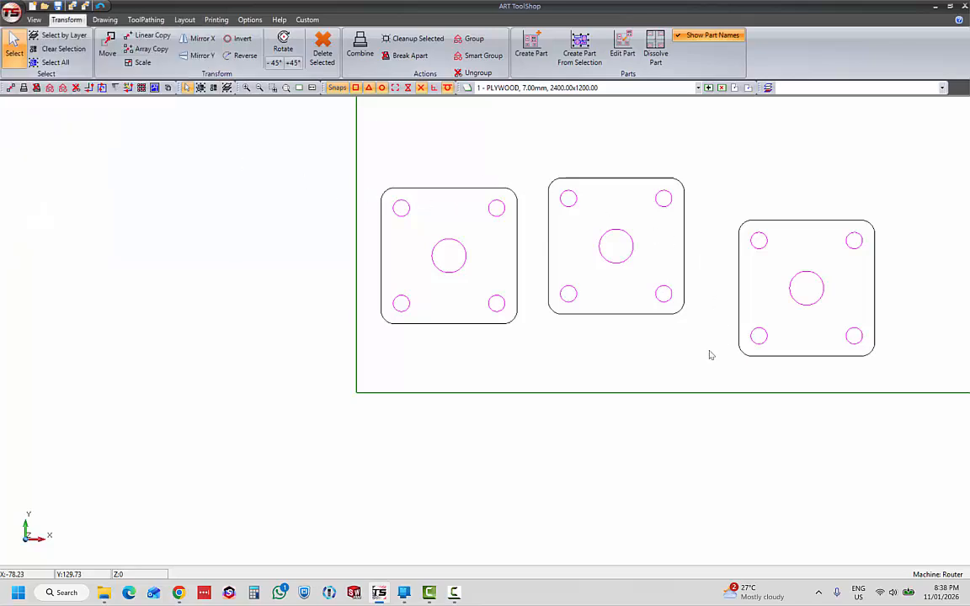